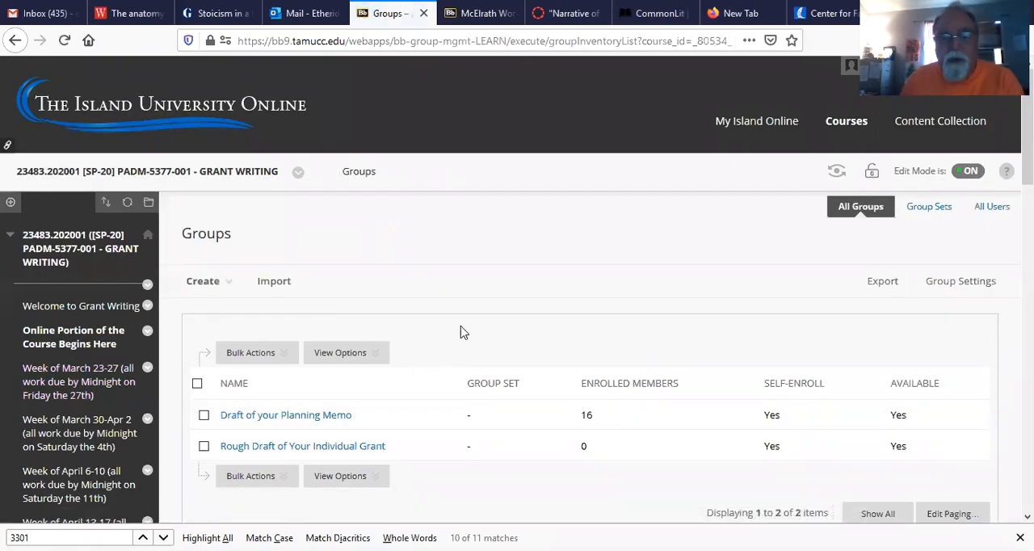
# Step: Open the File Exchange of the group "Rough Draft of Your Individual Grant"
pyautogui.click(317, 454)
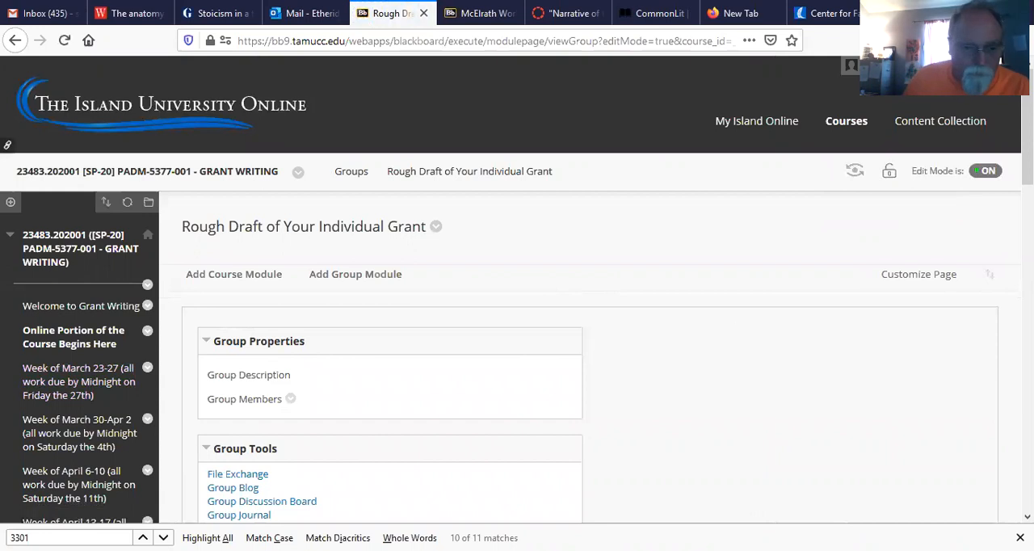
pyautogui.scroll(-1, 733, 215)
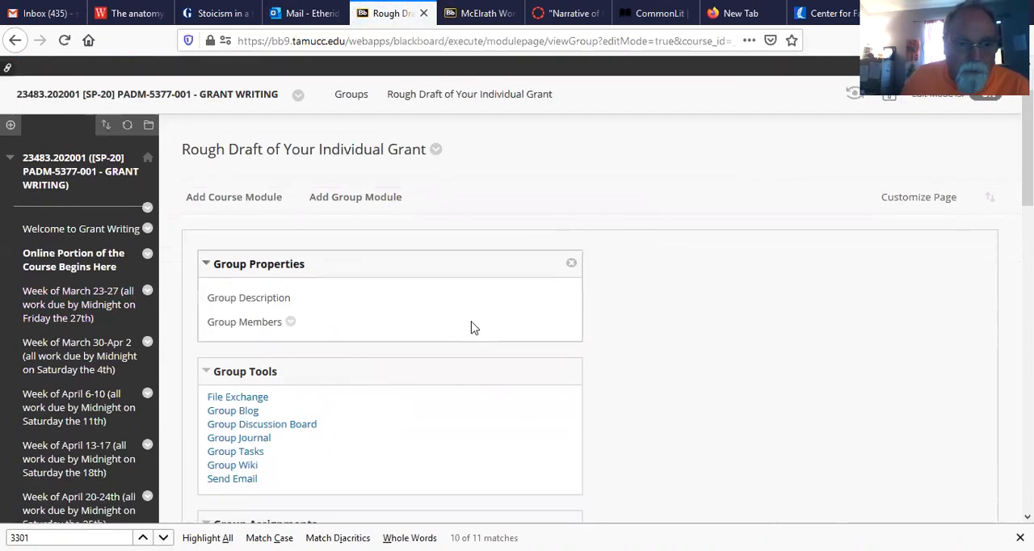
pyautogui.click(256, 404)
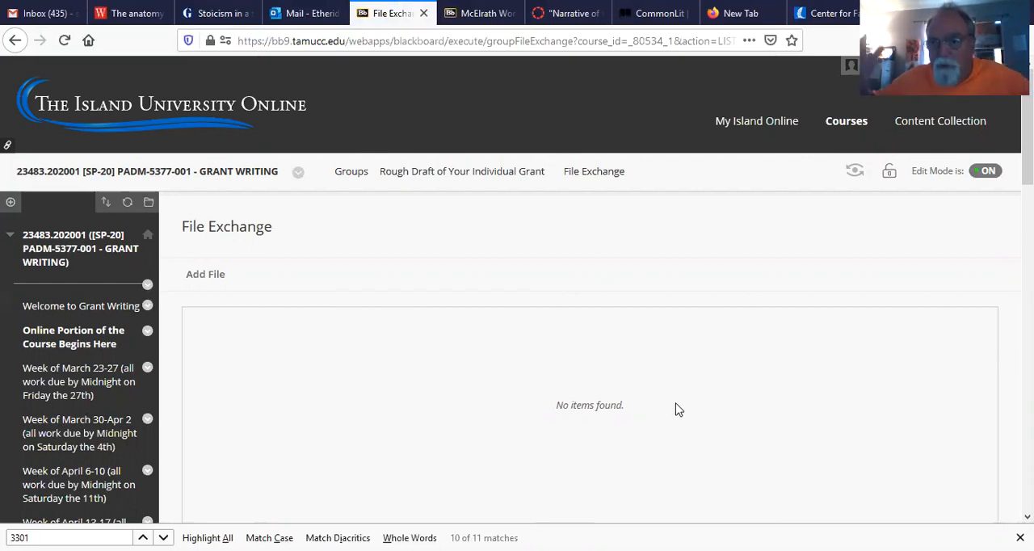
# Step: Start adding a file to the exchange and attach the Complete Sample Grant document from the computer's 5377 folder
pyautogui.click(206, 275)
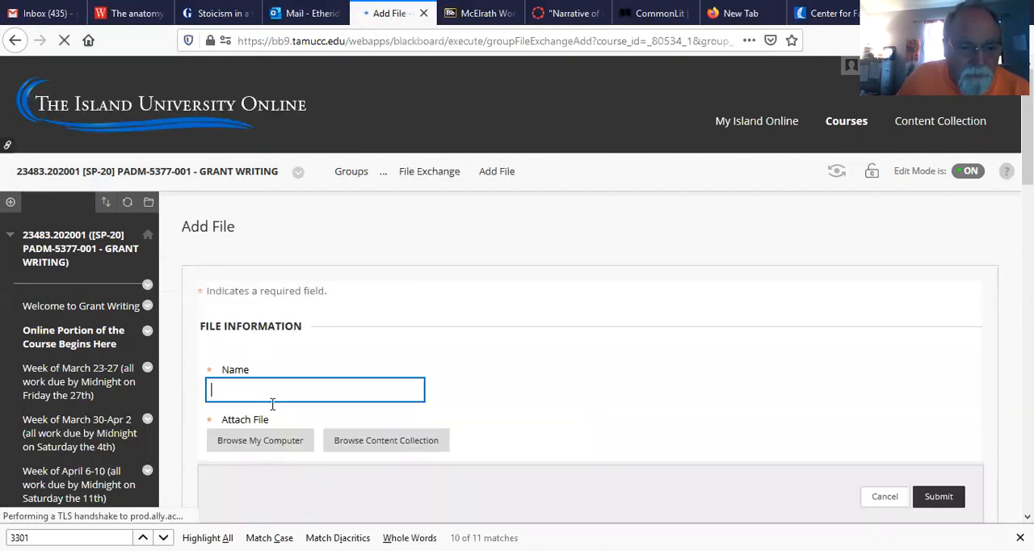
pyautogui.click(262, 447)
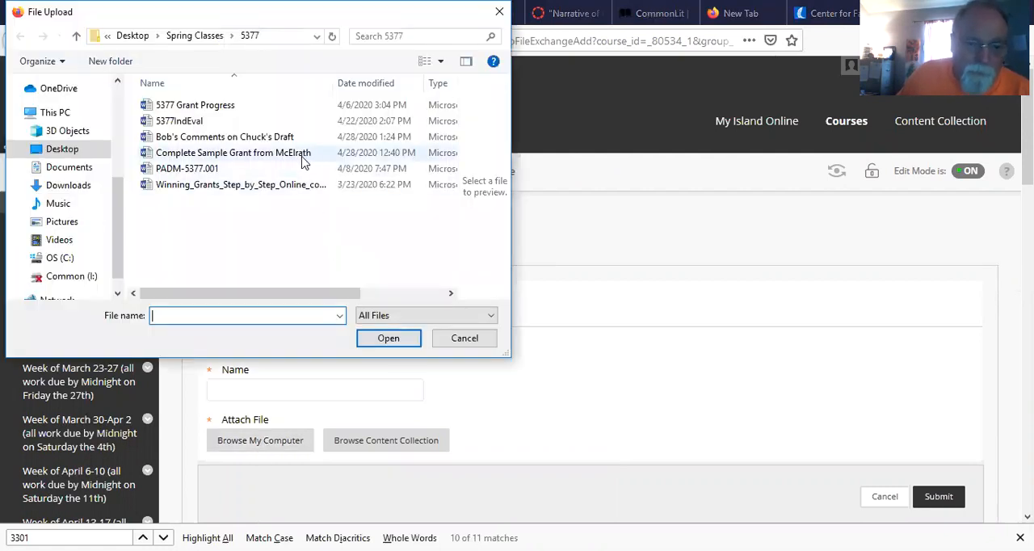
pyautogui.click(303, 158)
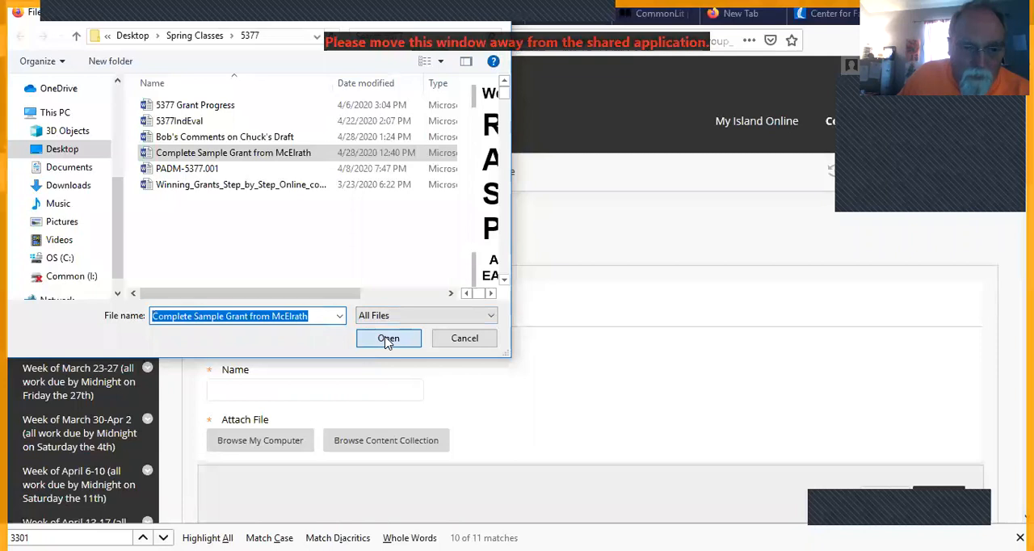
pyautogui.click(388, 343)
# Step: Name the file "Rough Draft of ... Grant" with the author's first name filled in, and submit it
pyautogui.click(294, 388)
pyautogui.write('R')
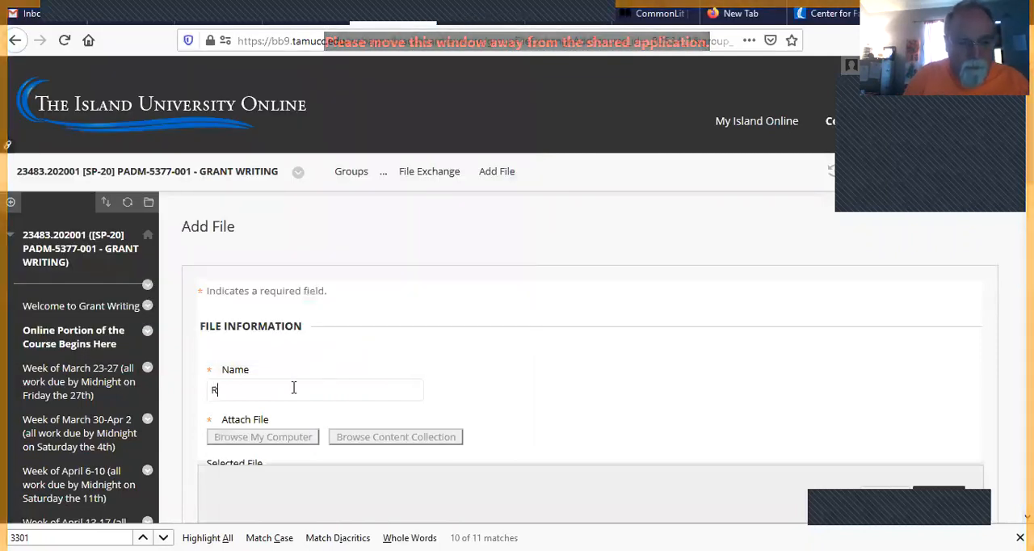
pyautogui.write('ough')
pyautogui.click(304, 424)
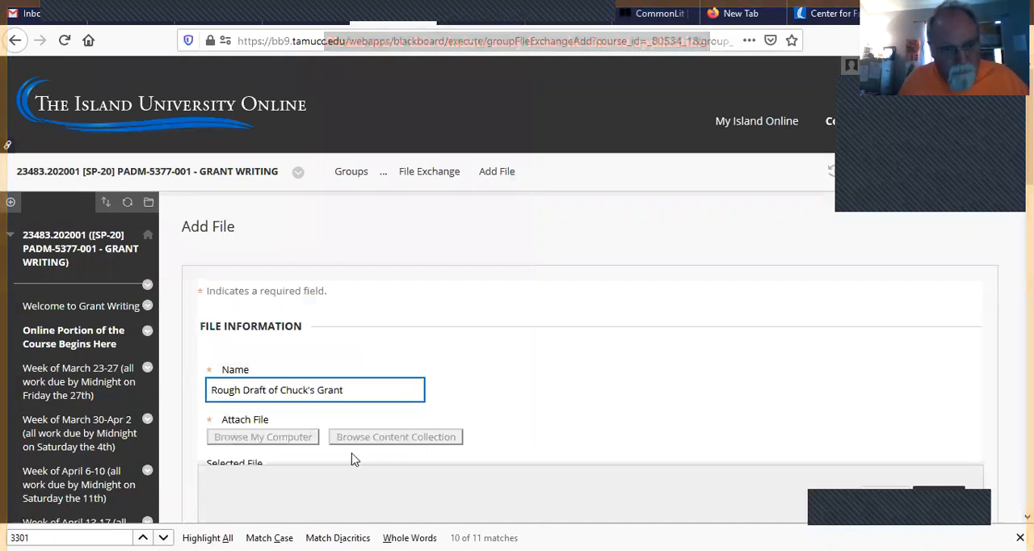
pyautogui.click(936, 507)
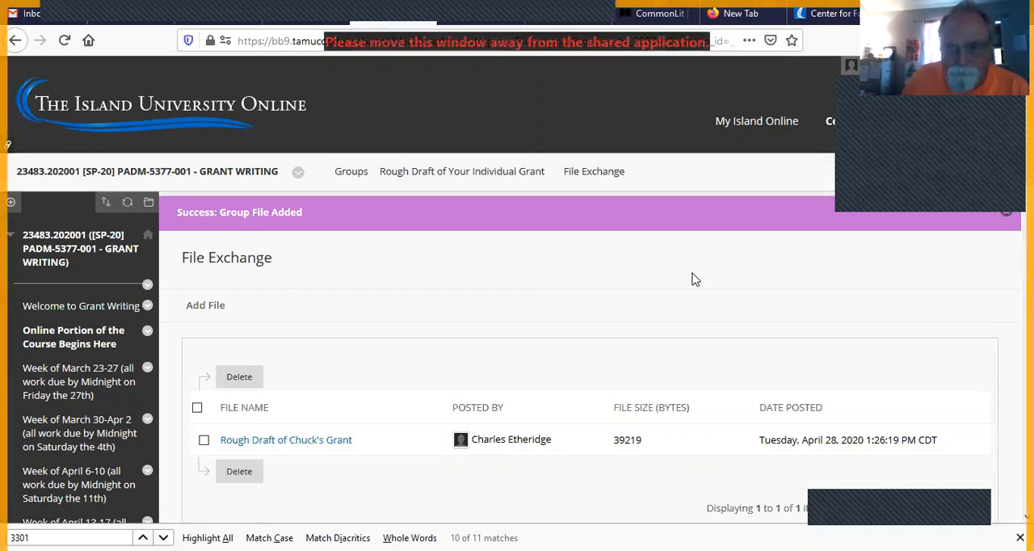
# Step: Open the posted rough draft from the File Exchange in Word 2016
pyautogui.click(306, 450)
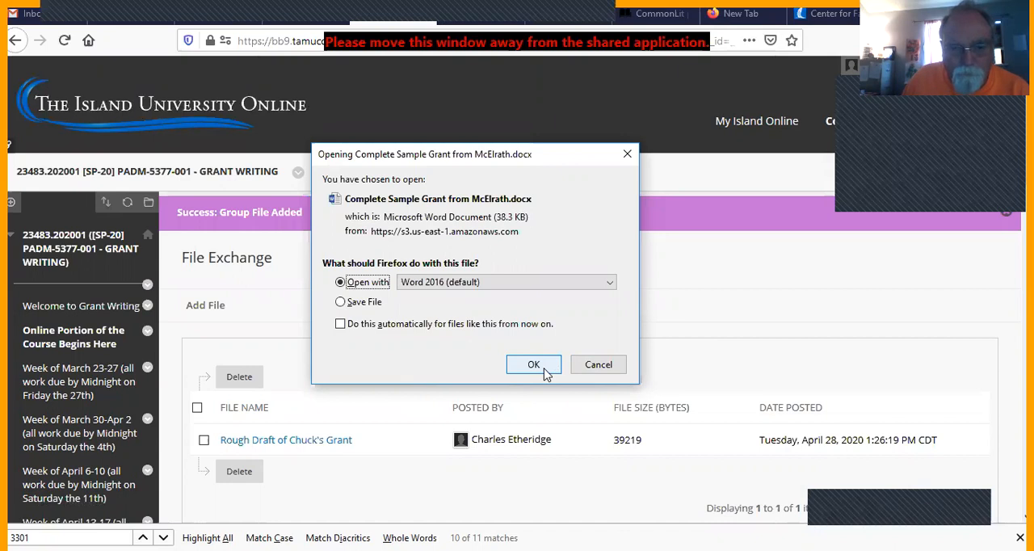
pyautogui.click(545, 373)
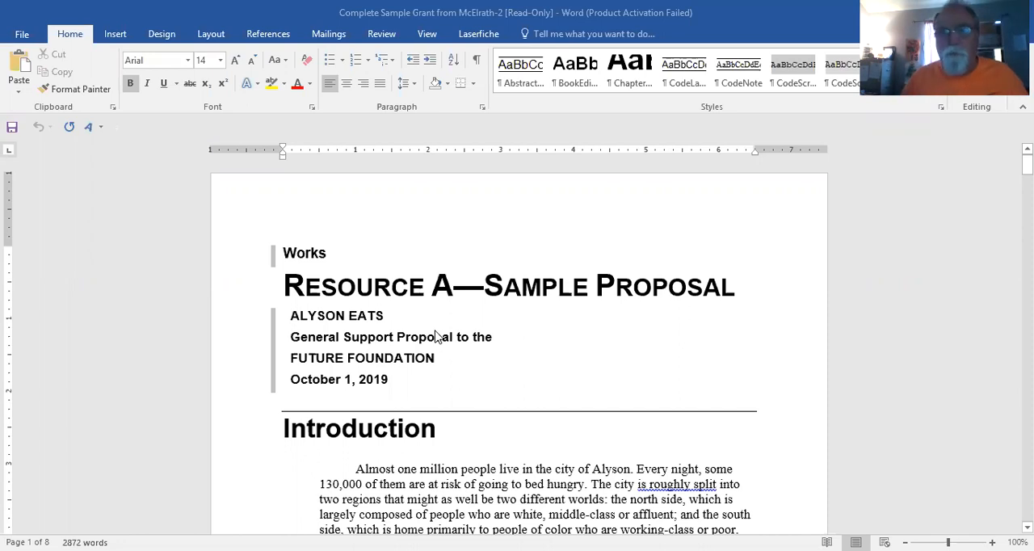
# Step: Turn on Track Changes for the document and set the markup display to All Markup
pyautogui.click(384, 37)
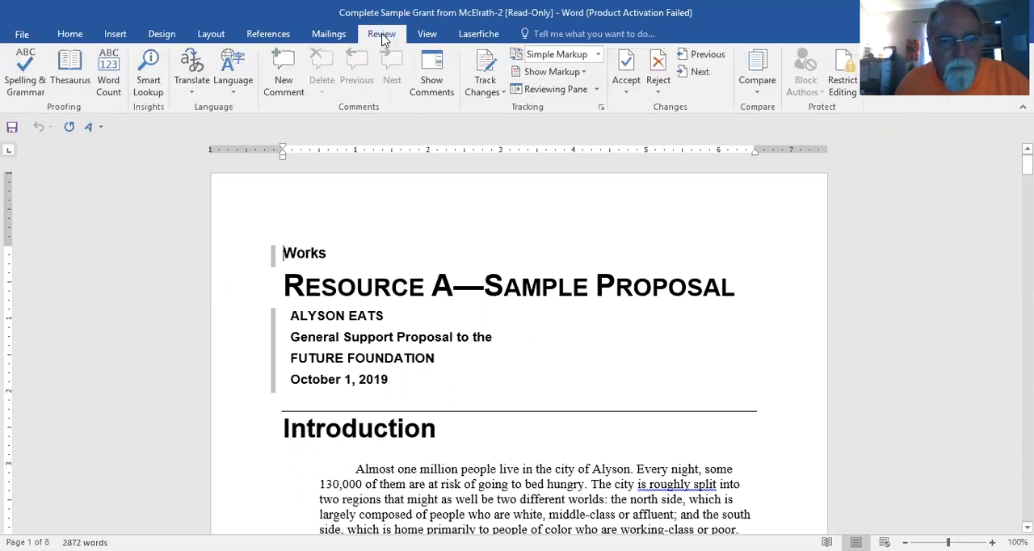
pyautogui.click(503, 94)
pyautogui.click(497, 111)
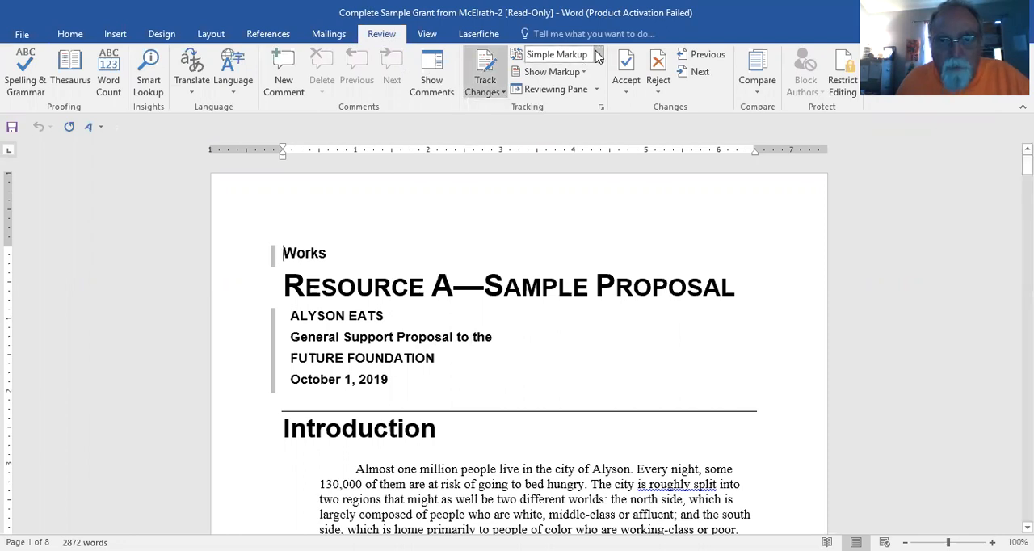
pyautogui.click(598, 54)
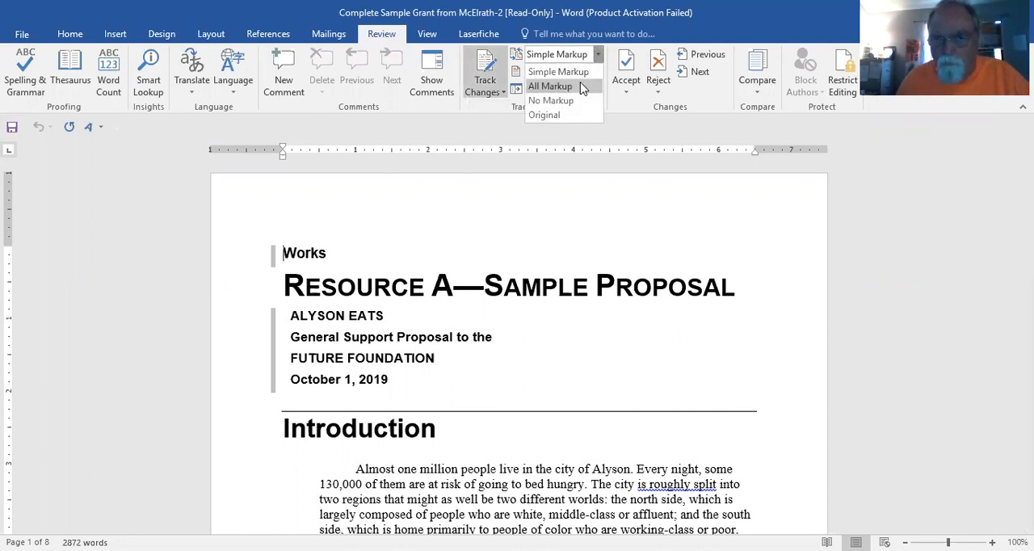
pyautogui.click(583, 87)
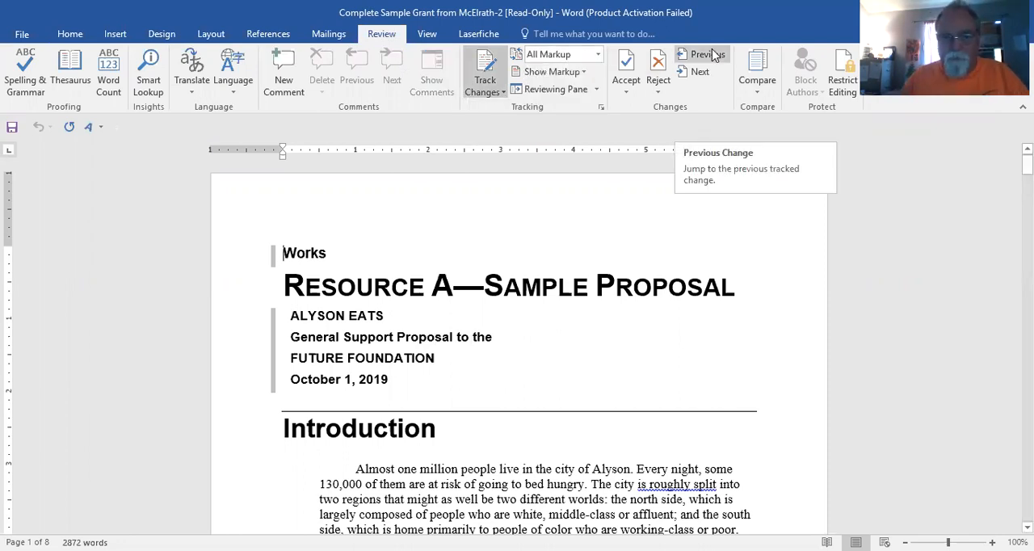
# Step: Delete the word "roughly" from the first paragraph of the Introduction as a tracked change
pyautogui.click(426, 33)
pyautogui.scroll(-1, 703, 327)
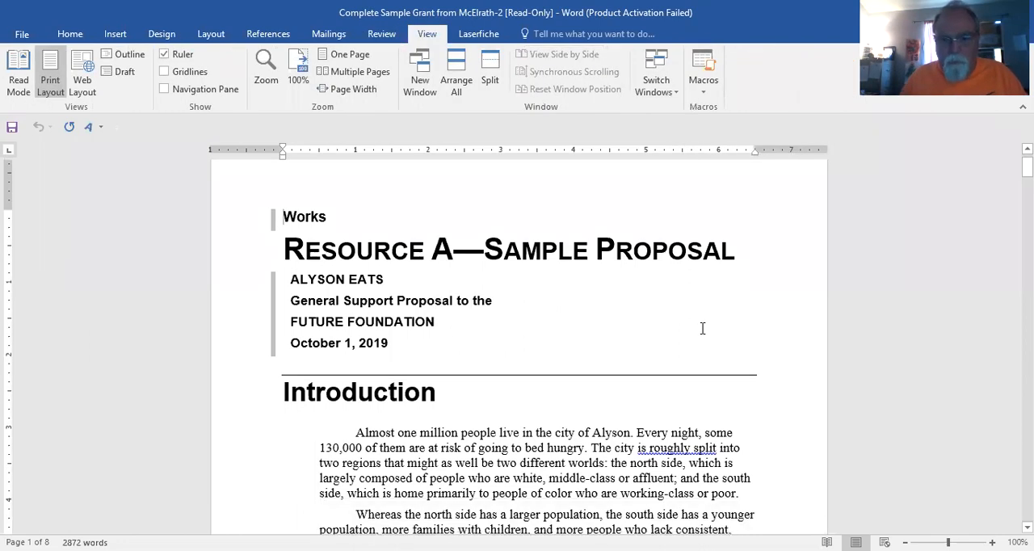
pyautogui.scroll(-2, 705, 335)
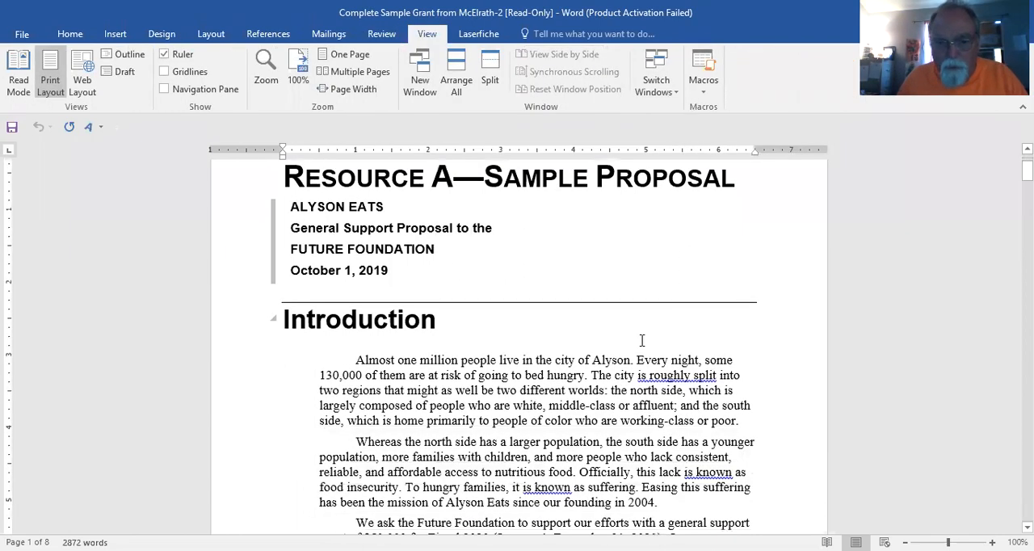
pyautogui.moveTo(648, 375); pyautogui.dragTo(637, 375)
pyautogui.doubleClick(676, 373)
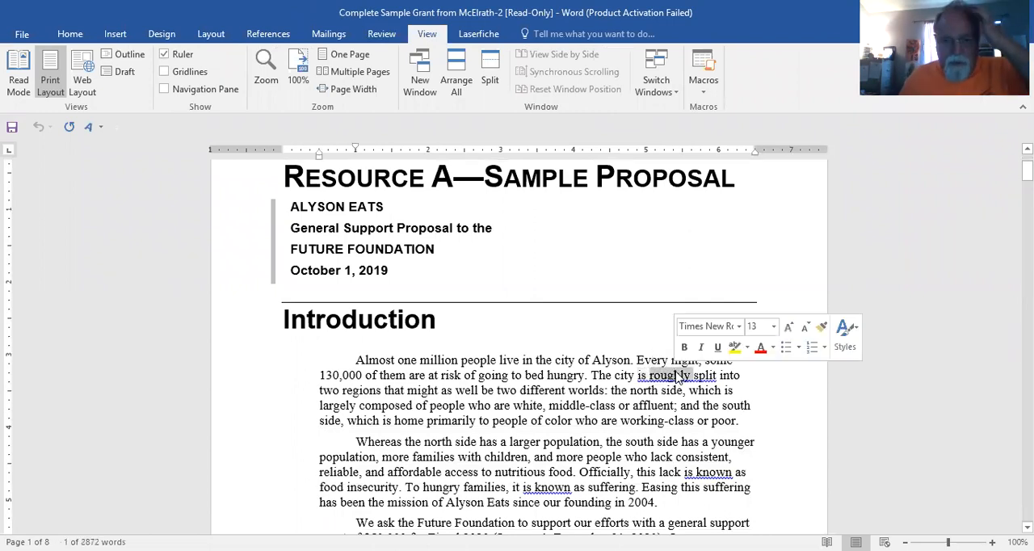
pyautogui.press('Delete')
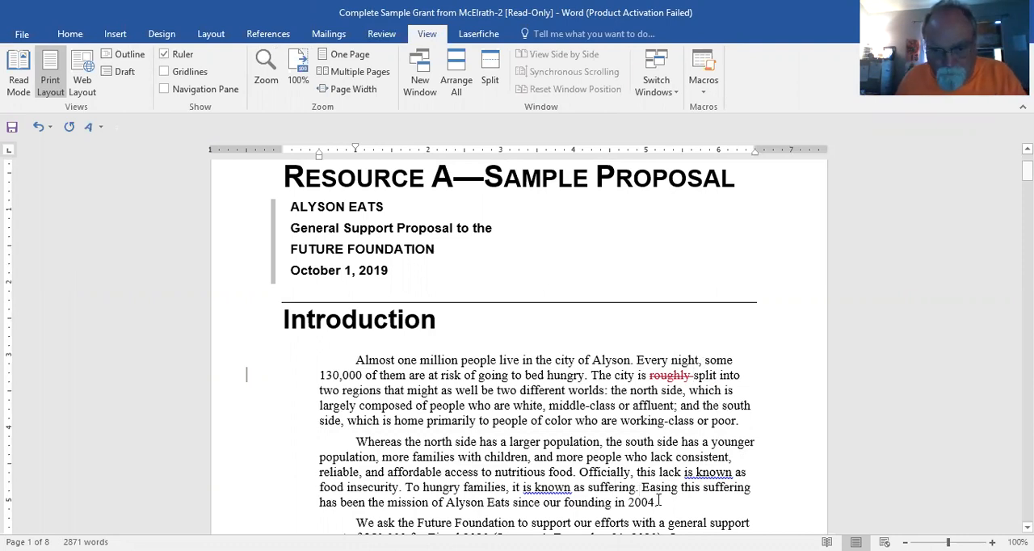
pyautogui.hotkey('ctrl', 'z')
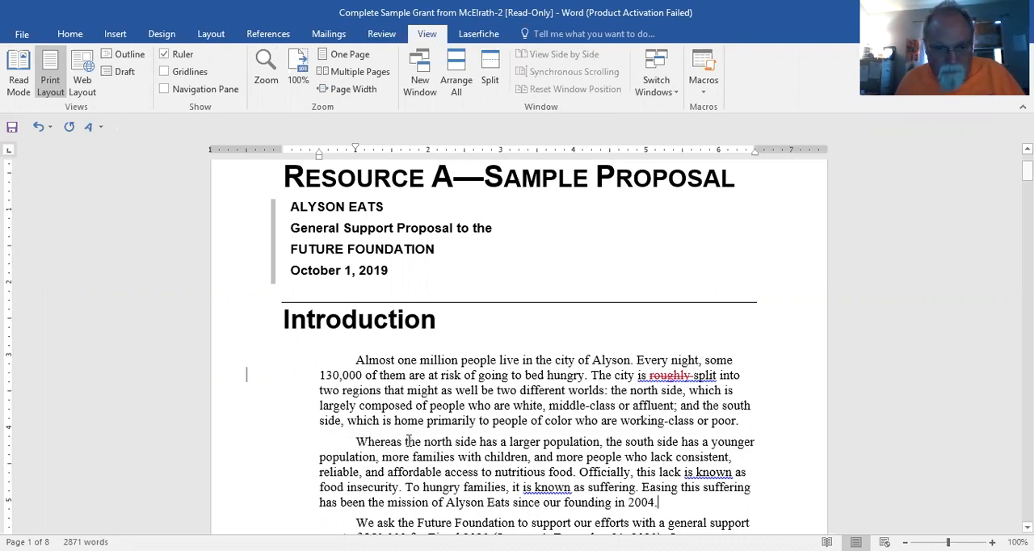
# Step: Replace "Whereas the" with "Although" at the start of the Introduction's second paragraph
pyautogui.moveTo(424, 441); pyautogui.dragTo(355, 443)
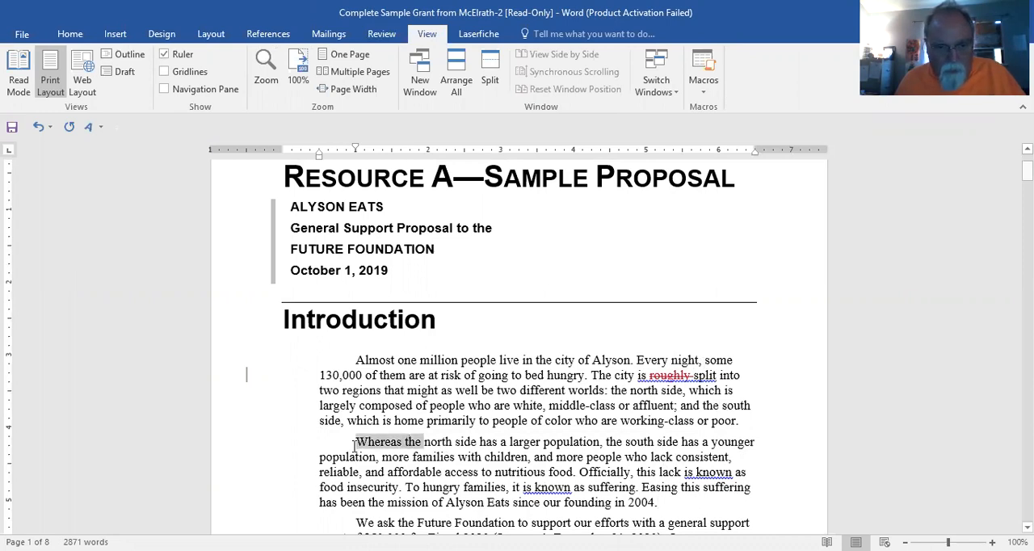
pyautogui.write('Although')
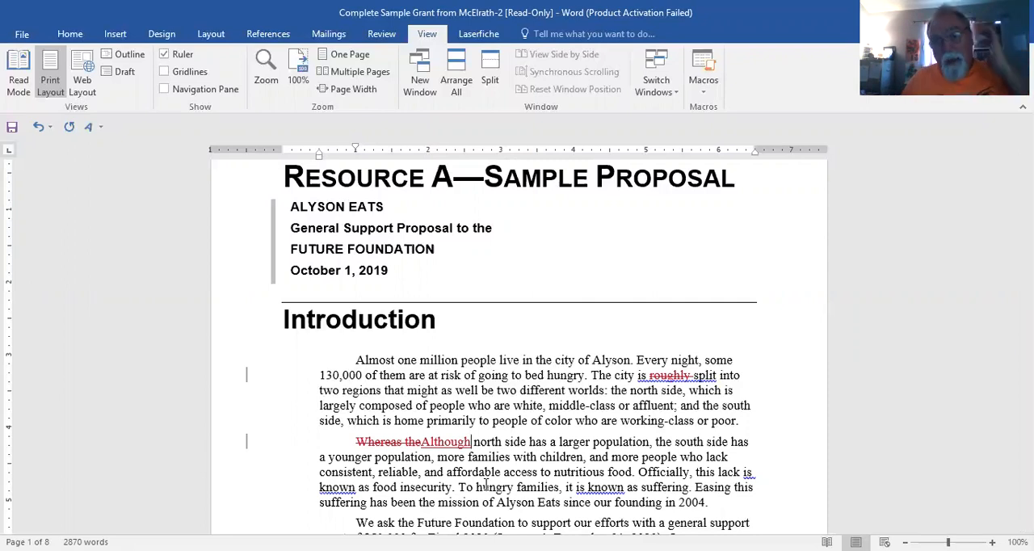
# Step: Attach a new comment to the second paragraph's last sentence, "Easing this suffering has been the mission of Alyson Eats since our founding in 2004."
pyautogui.moveTo(710, 505); pyautogui.dragTo(695, 488)
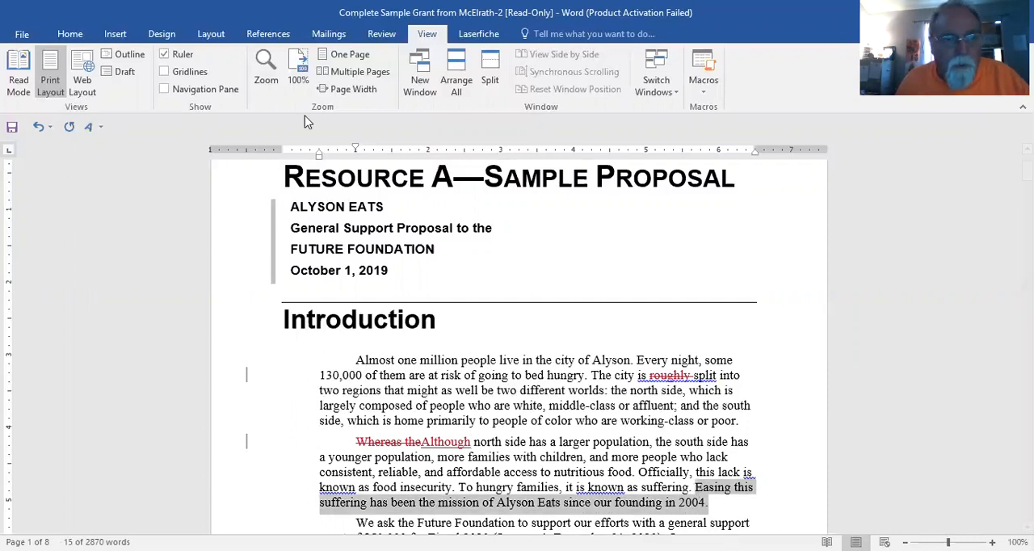
pyautogui.scroll(2, 637, 189)
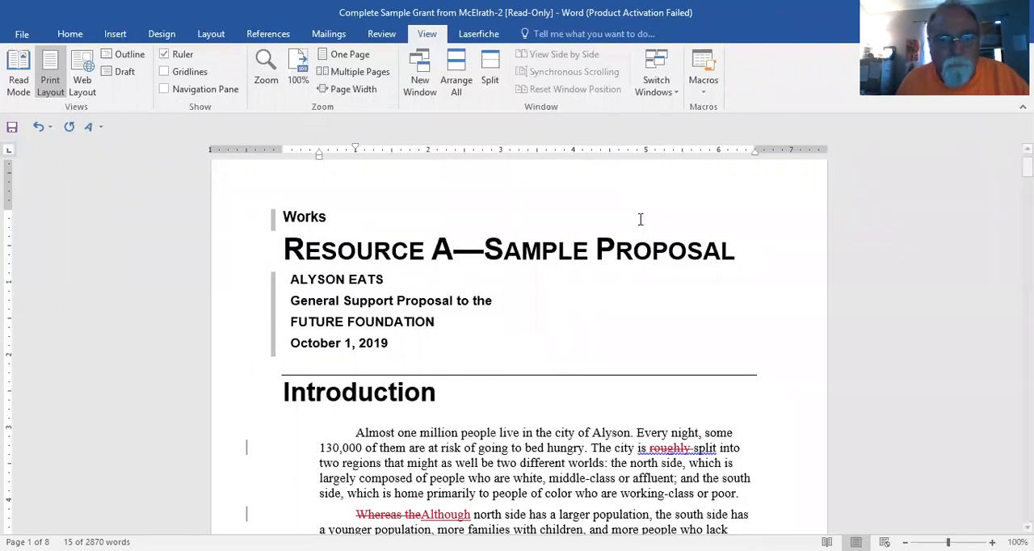
pyautogui.click(382, 33)
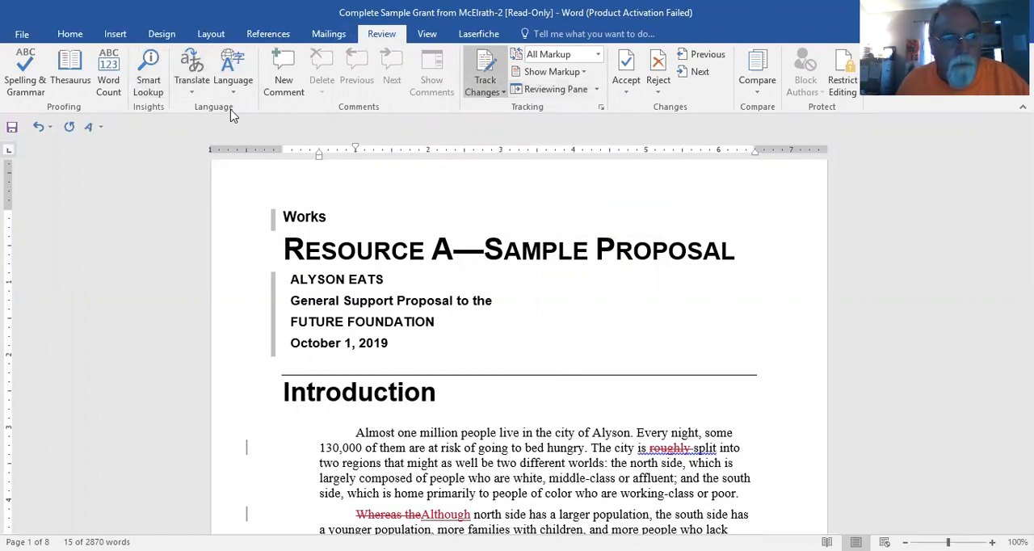
pyautogui.click(283, 81)
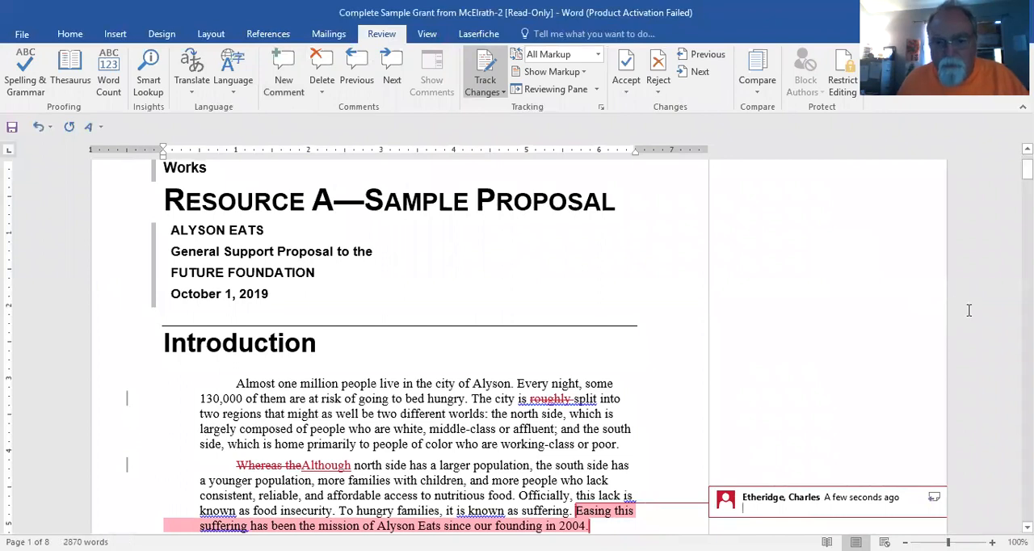
# Step: Write "Do you have more current data?" as the text of the comment and return to the document body
pyautogui.write('DO you text')
pyautogui.press('BackSpace')
pyautogui.press('BackSpace')
pyautogui.press('BackSpace')
pyautogui.press('BackSpace')
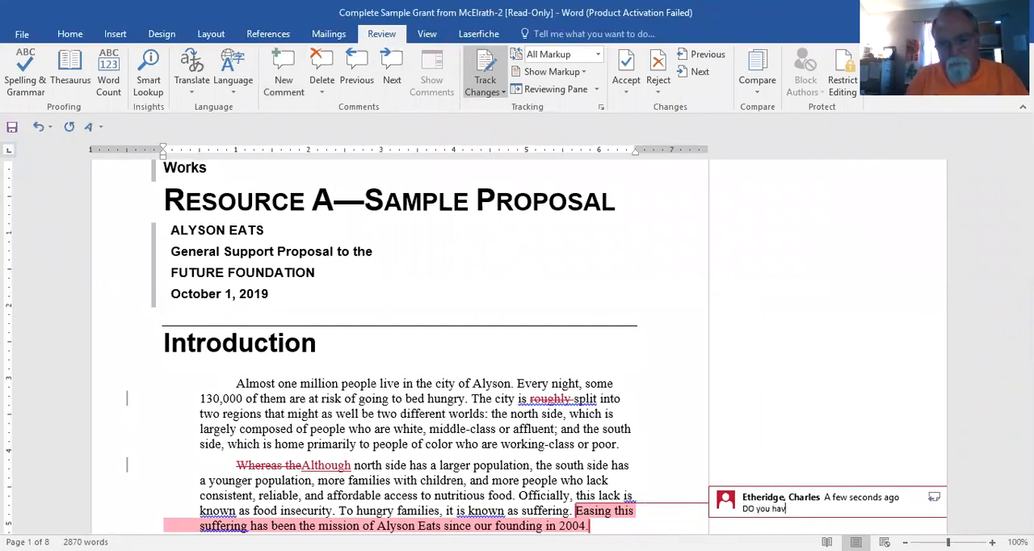
pyautogui.press('BackSpace')
pyautogui.press('BackSpace')
pyautogui.press('BackSpace')
pyautogui.write('oi you h')
pyautogui.press('BackSpace')
pyautogui.press('BackSpace')
pyautogui.press('BackSpace')
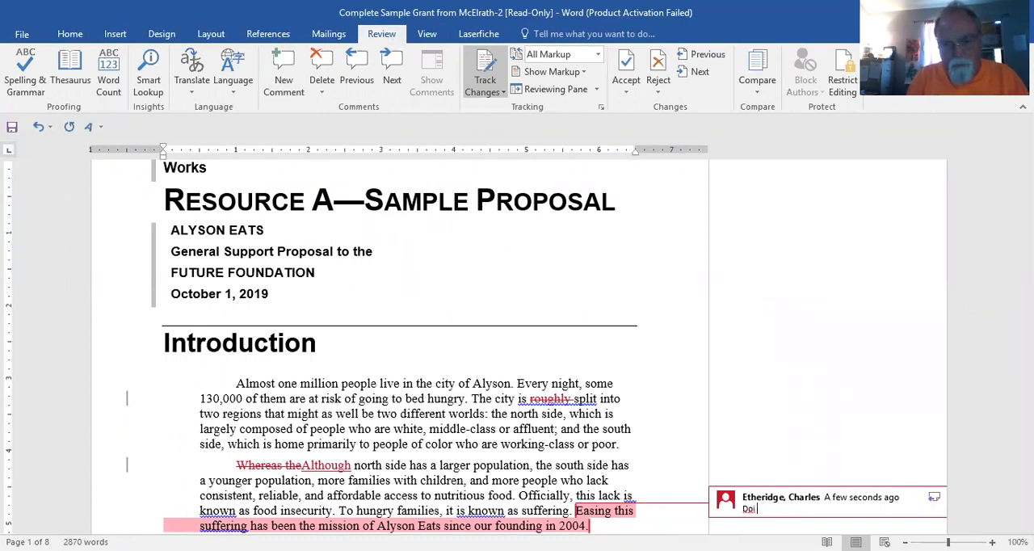
pyautogui.write('ou have more ')
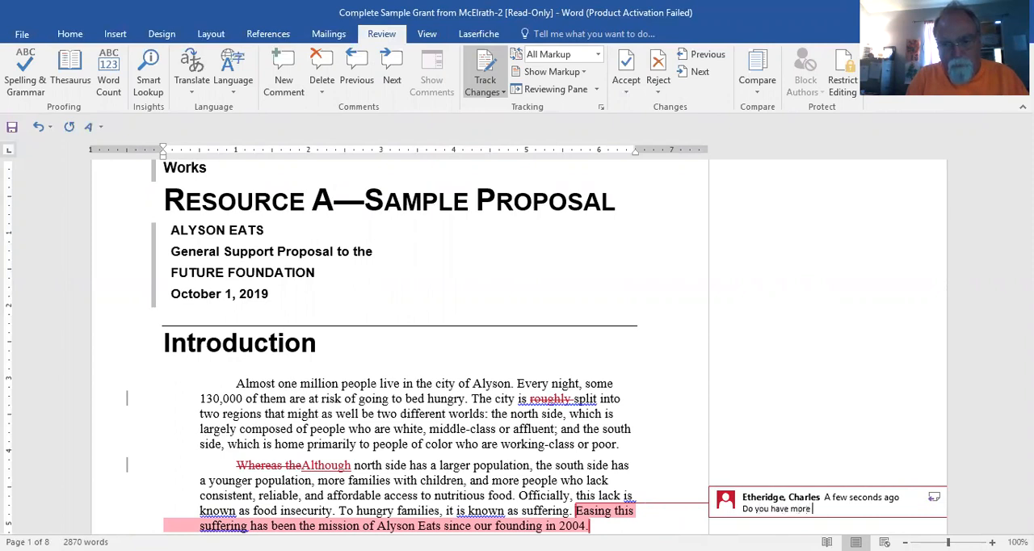
pyautogui.write('curient data?')
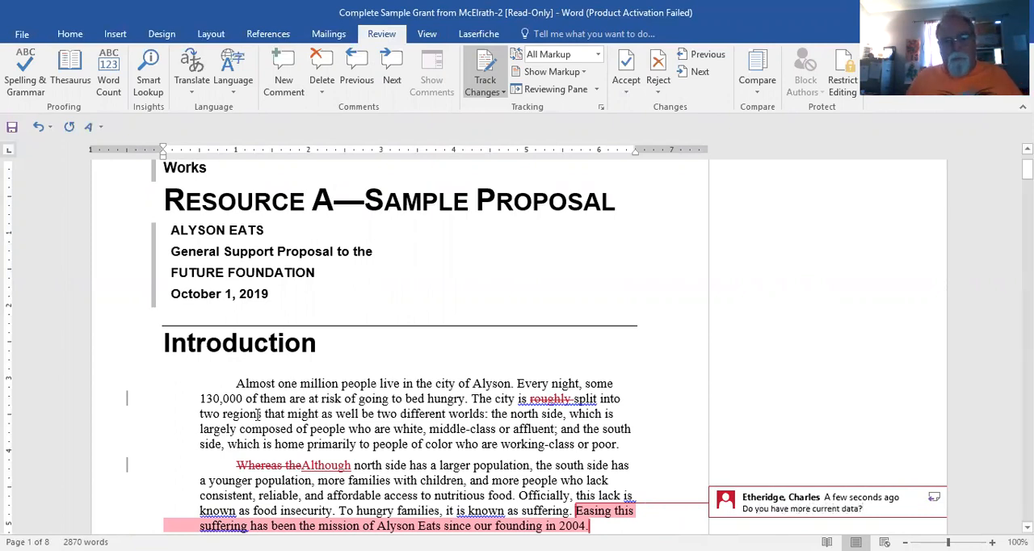
pyautogui.click(337, 401)
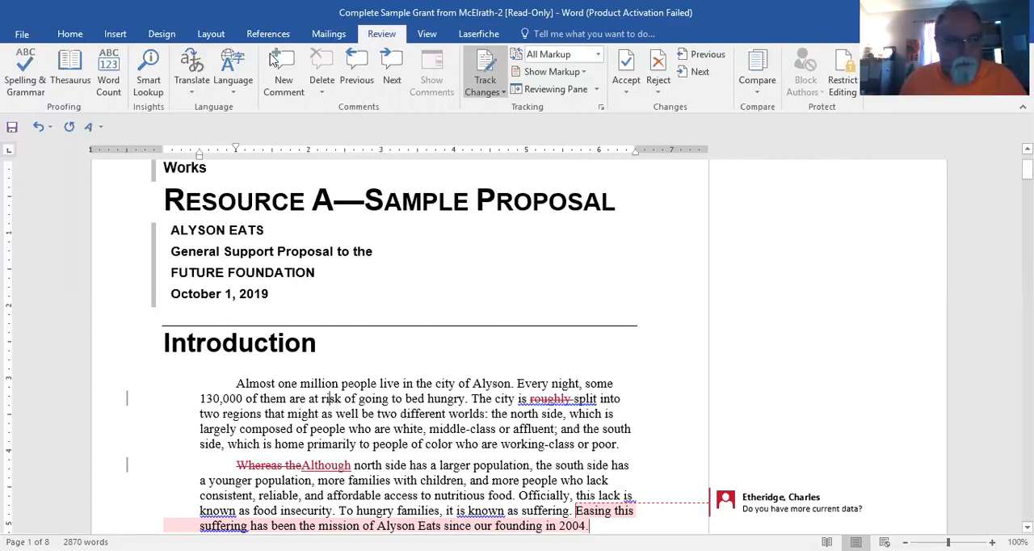
# Step: Save the reviewed document as "Bob's Comments on Chuck's Draft" in the Spring Classes 5377 folder on the PC, overwriting the existing file
pyautogui.click(22, 34)
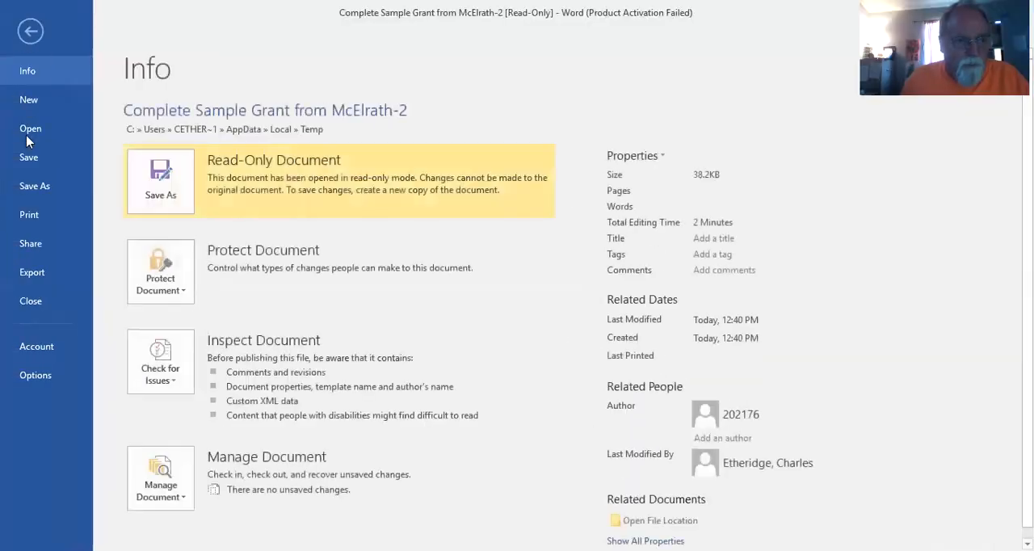
pyautogui.click(36, 186)
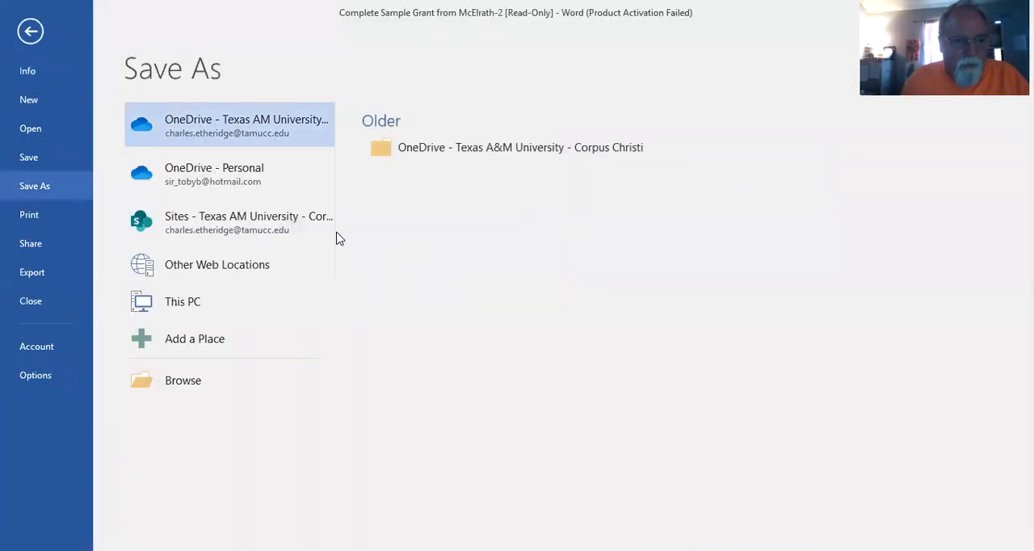
pyautogui.click(252, 311)
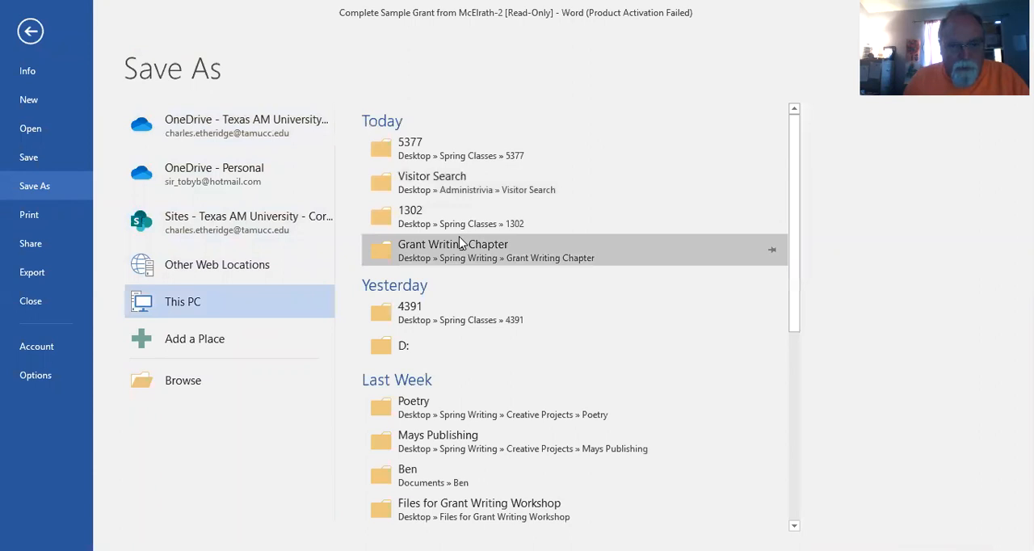
pyautogui.click(462, 158)
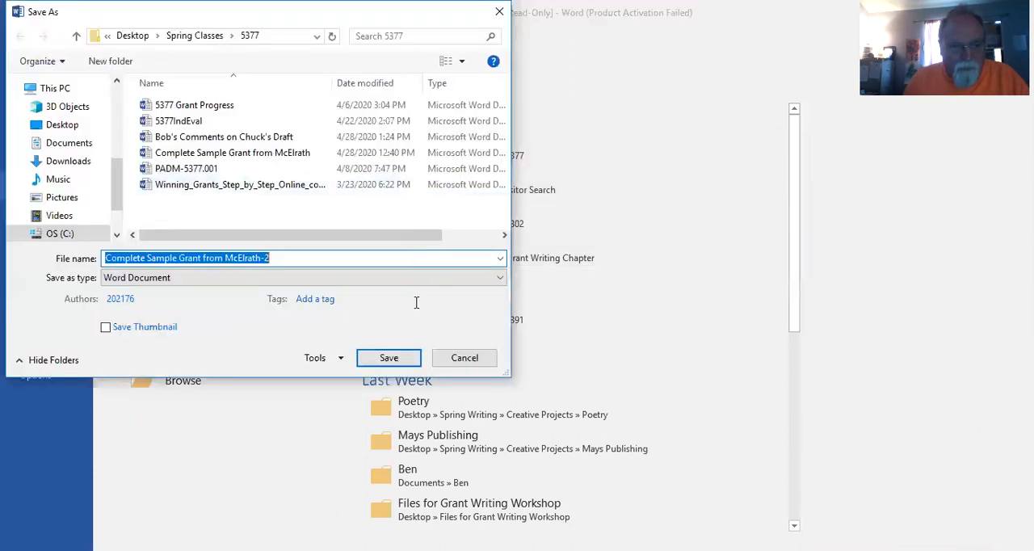
pyautogui.click(275, 137)
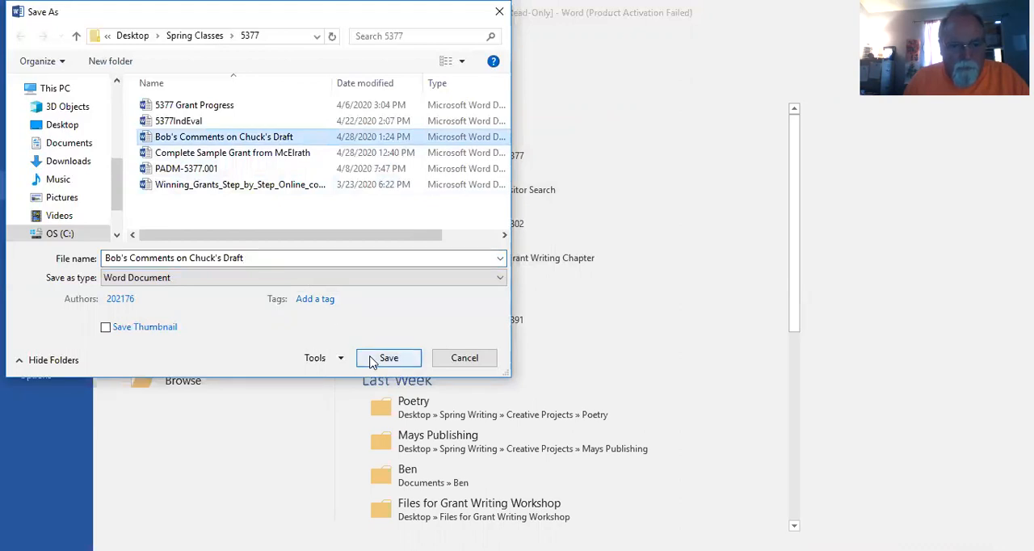
pyautogui.click(374, 366)
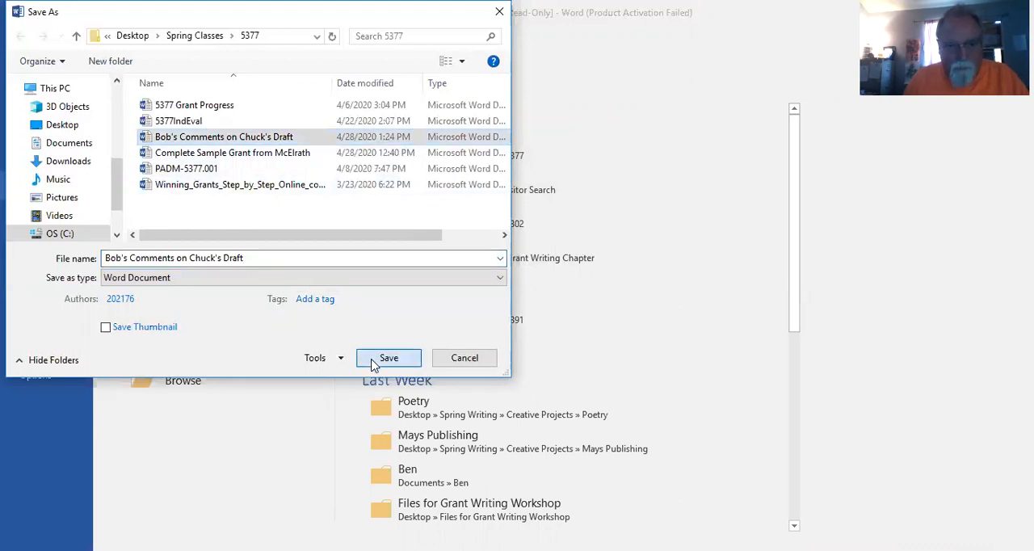
pyautogui.click(502, 324)
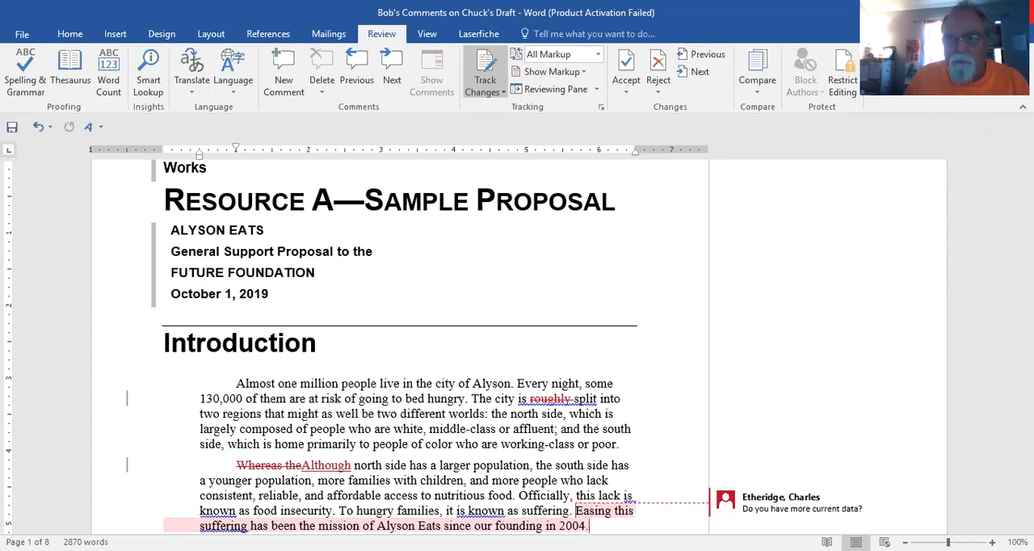
# Step: Close the Word document and, back in Blackboard's File Exchange, start a new file entry named "Bob's Comments on Chuck's Draft"
pyautogui.click(1020, 11)
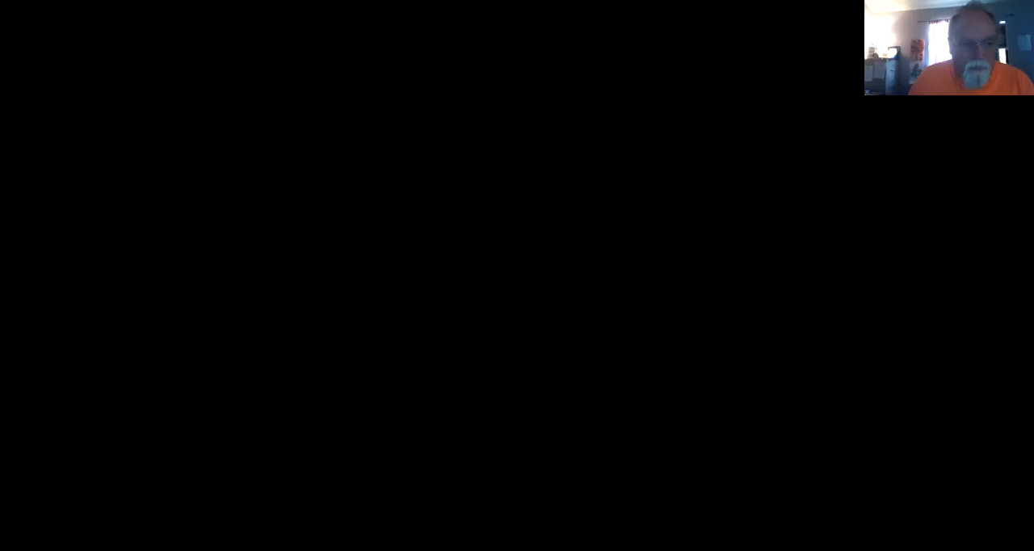
pyautogui.scroll(-2, 424, 311)
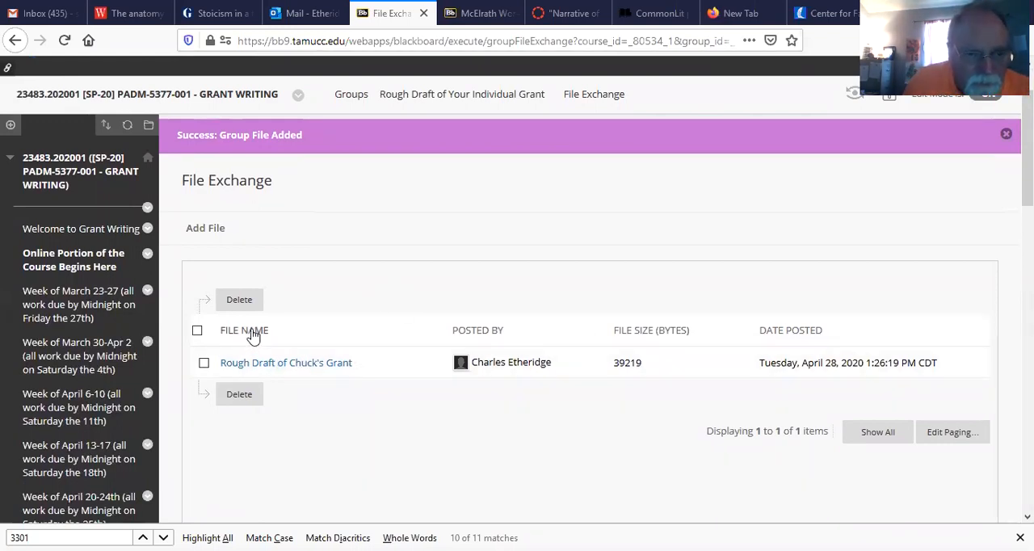
pyautogui.click(206, 228)
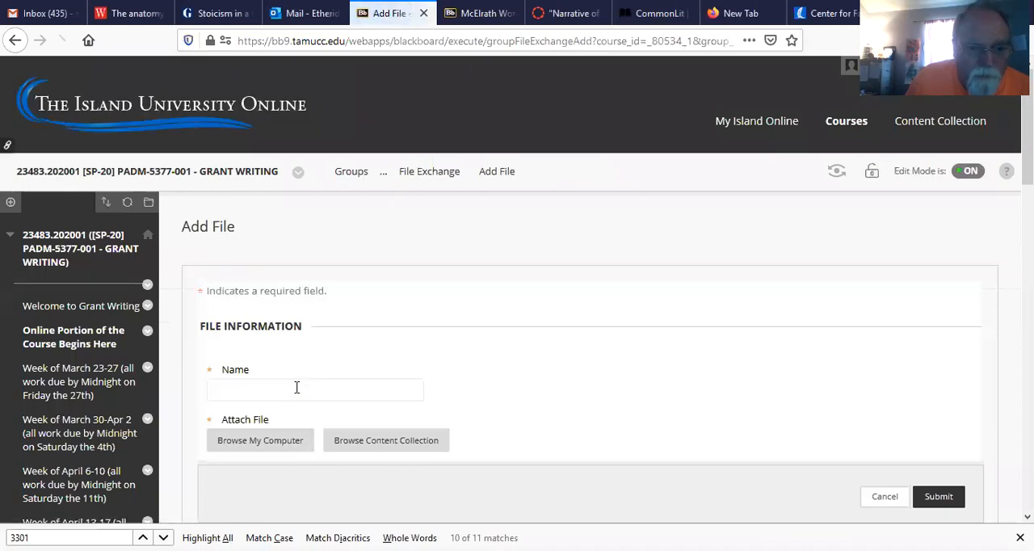
pyautogui.click(297, 388)
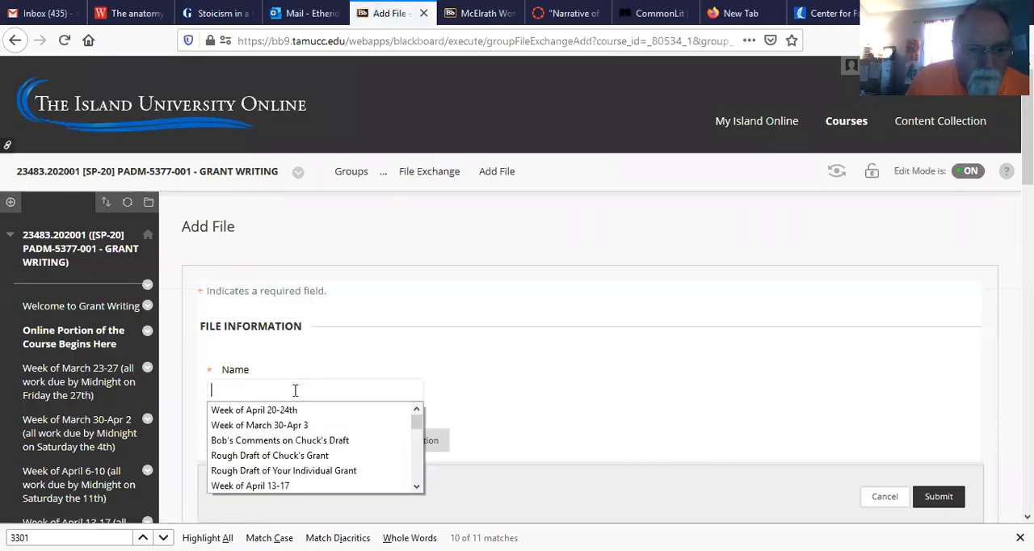
pyautogui.click(298, 440)
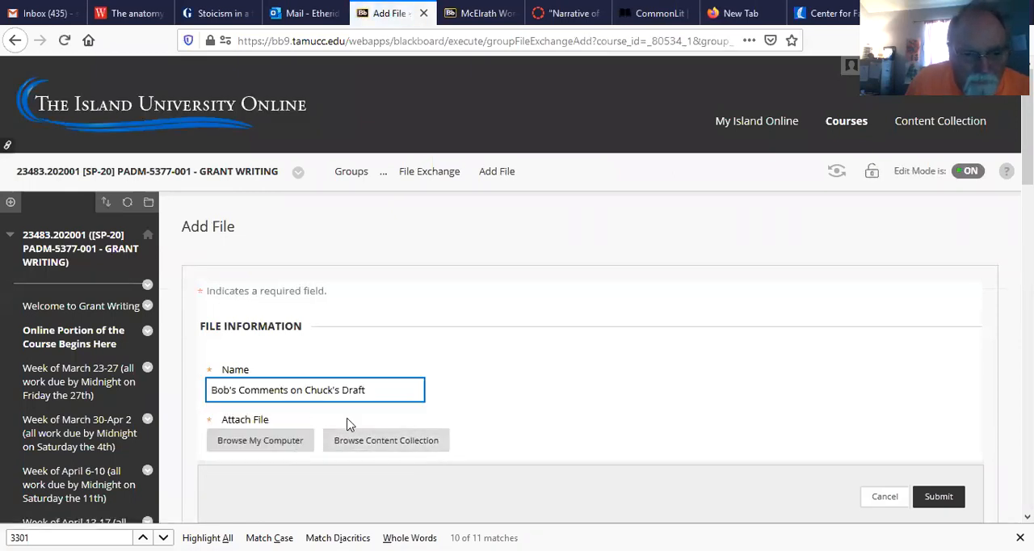
# Step: Attach "Bob's Comments on Chuck's Draft" from the computer's 5377 folder to the new File Exchange entry and submit it
pyautogui.scroll(-2, 348, 424)
pyautogui.click(271, 364)
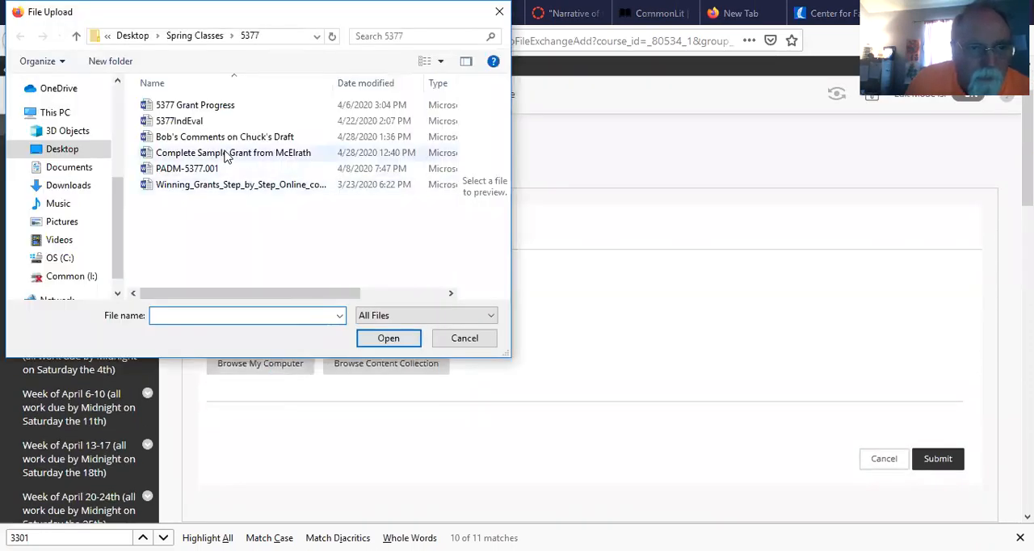
pyautogui.click(232, 141)
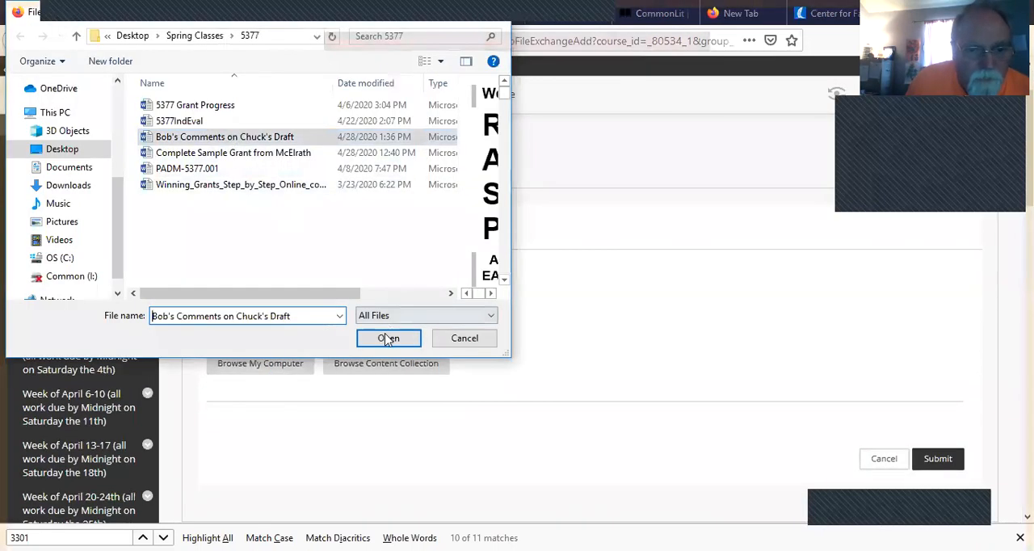
pyautogui.click(387, 340)
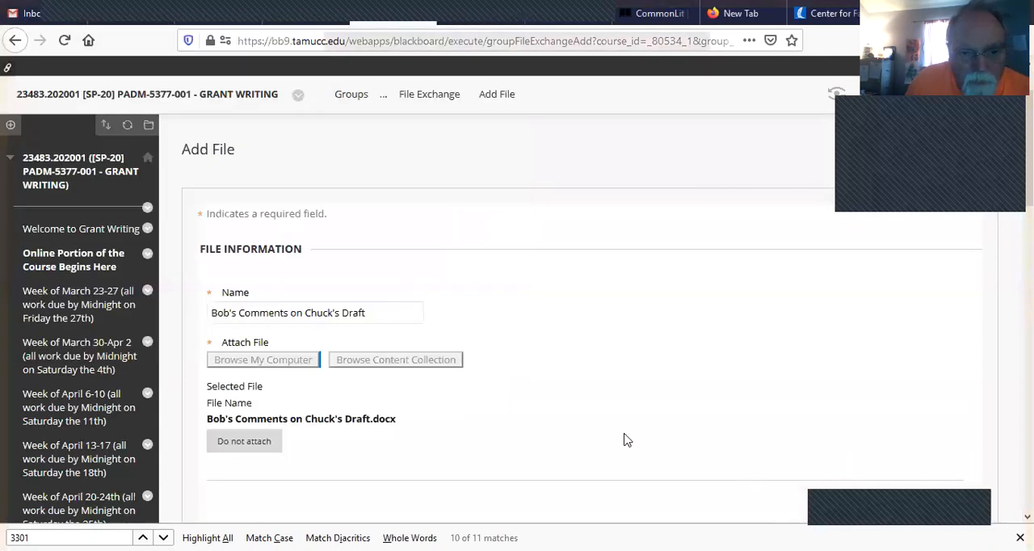
pyautogui.scroll(-2, 647, 440)
pyautogui.click(931, 385)
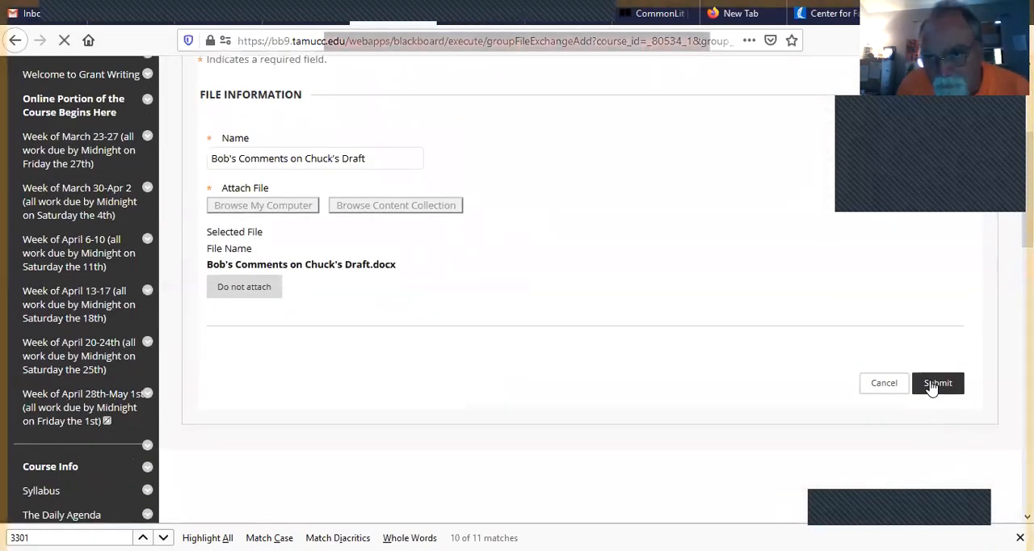